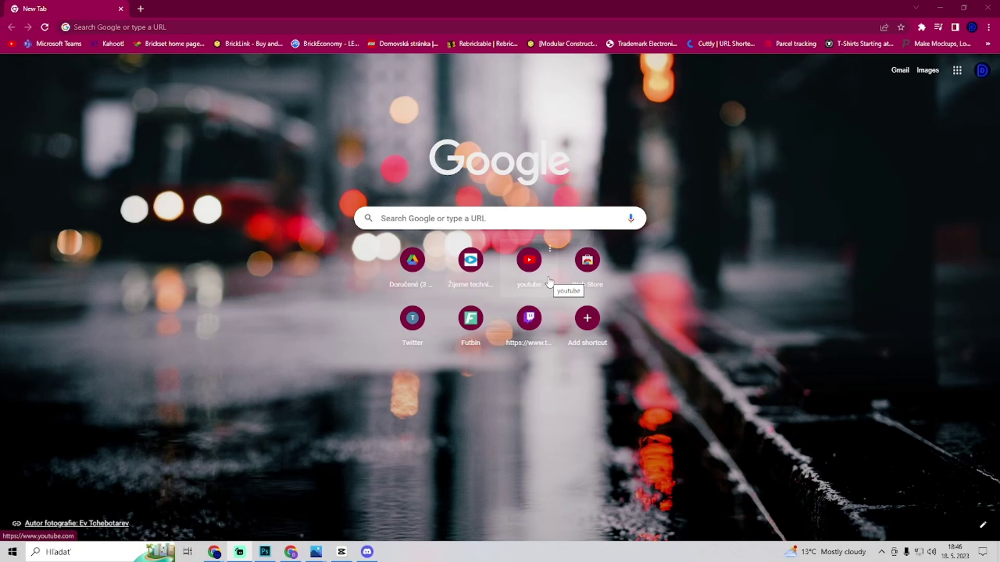
- Run a Google search for 'server stats bot' in Chrome
click(137, 27)
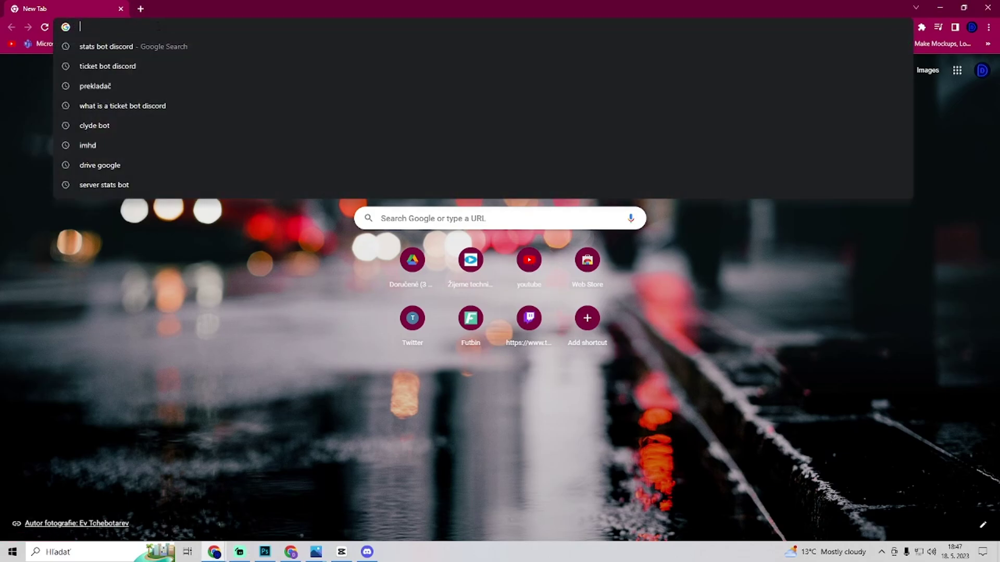
text(server)
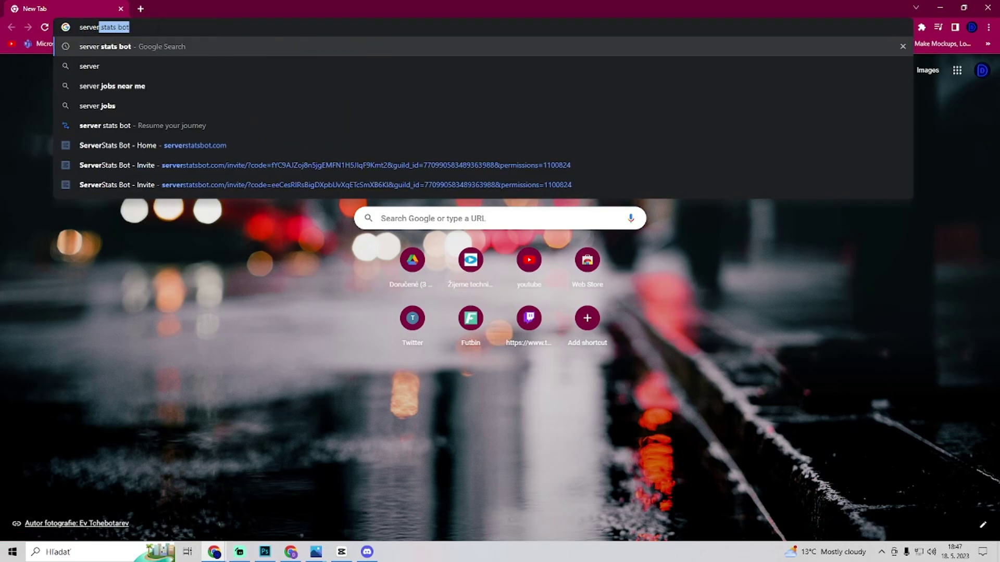
key(Return)
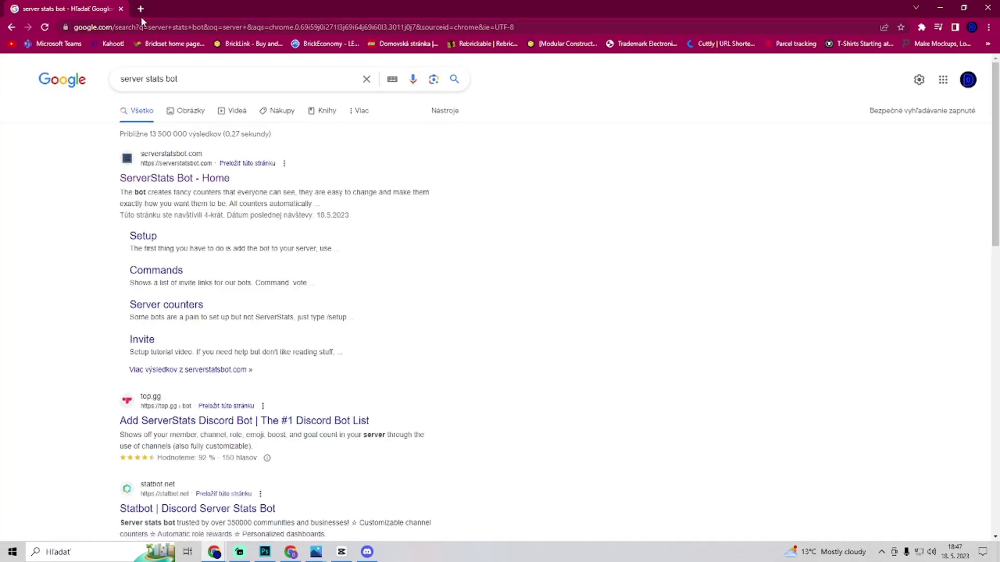
click(179, 183)
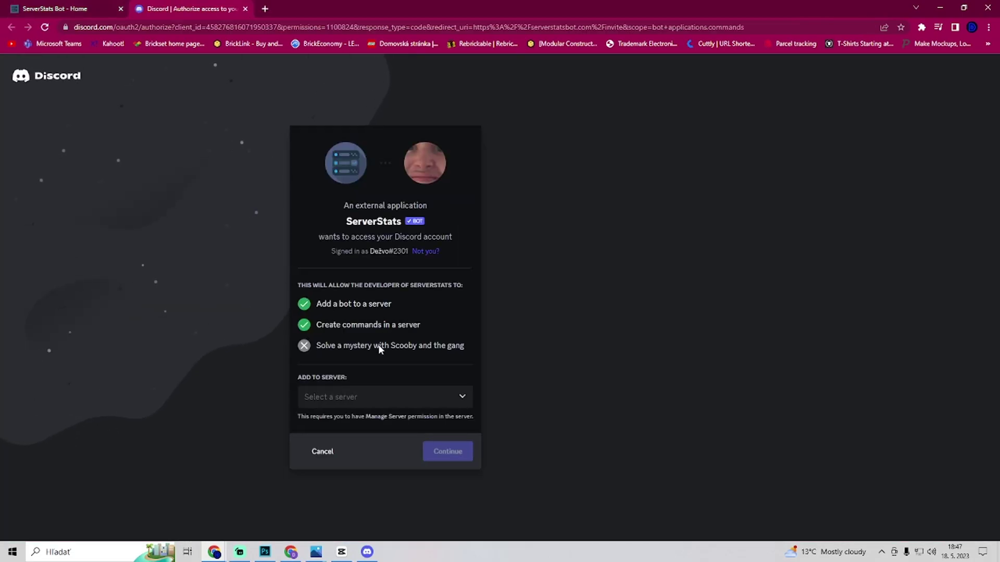
click(367, 394)
click(363, 420)
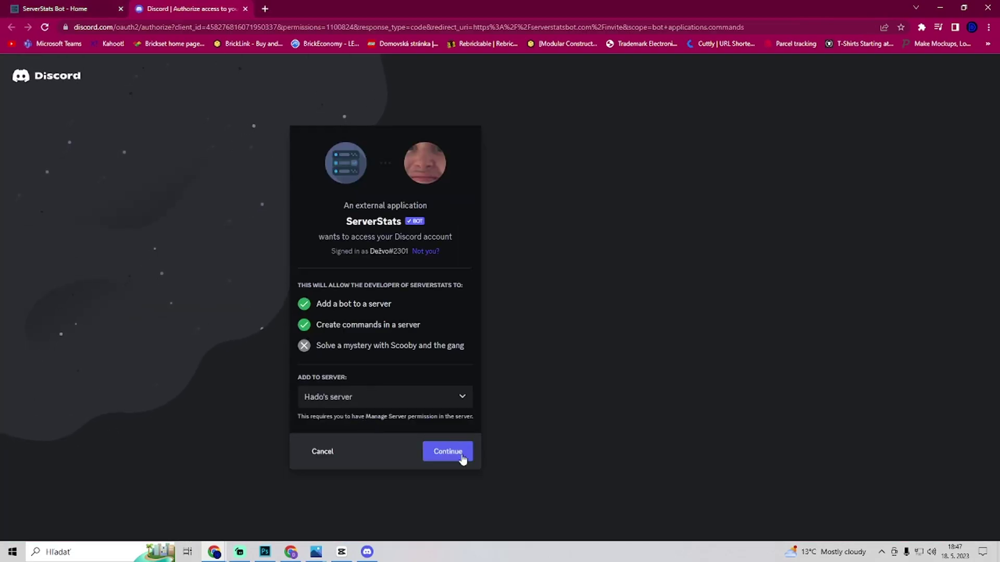
click(454, 459)
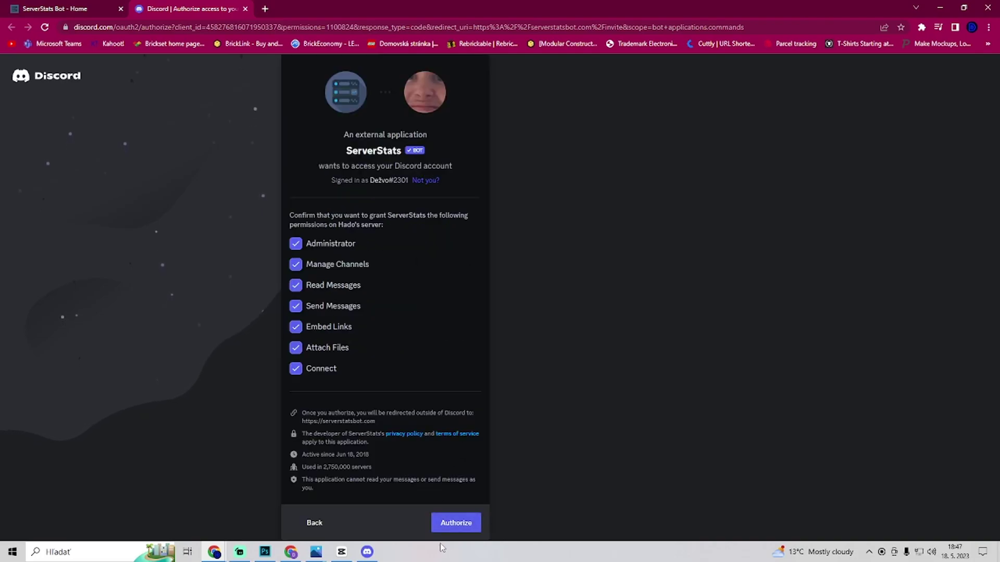
click(454, 522)
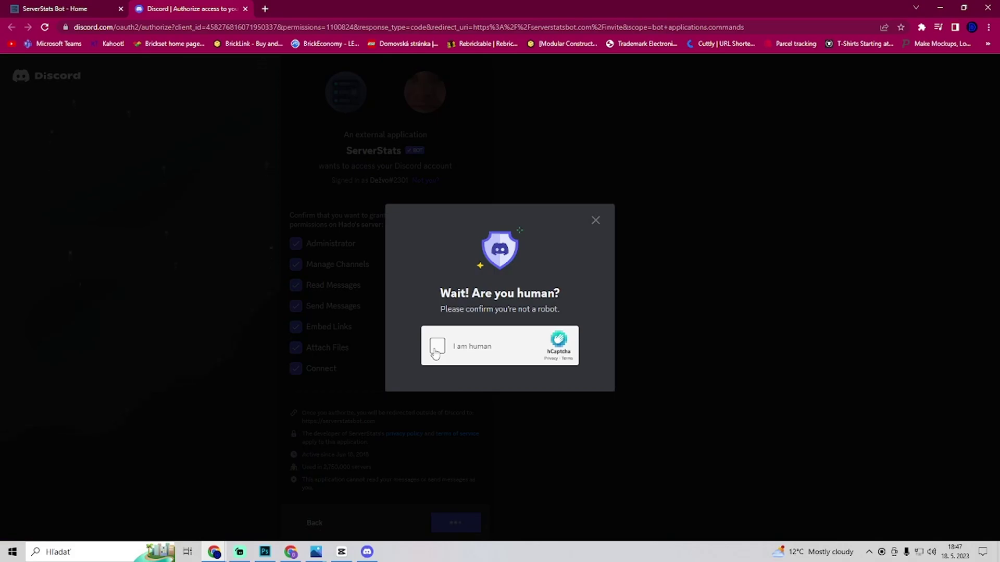
click(436, 347)
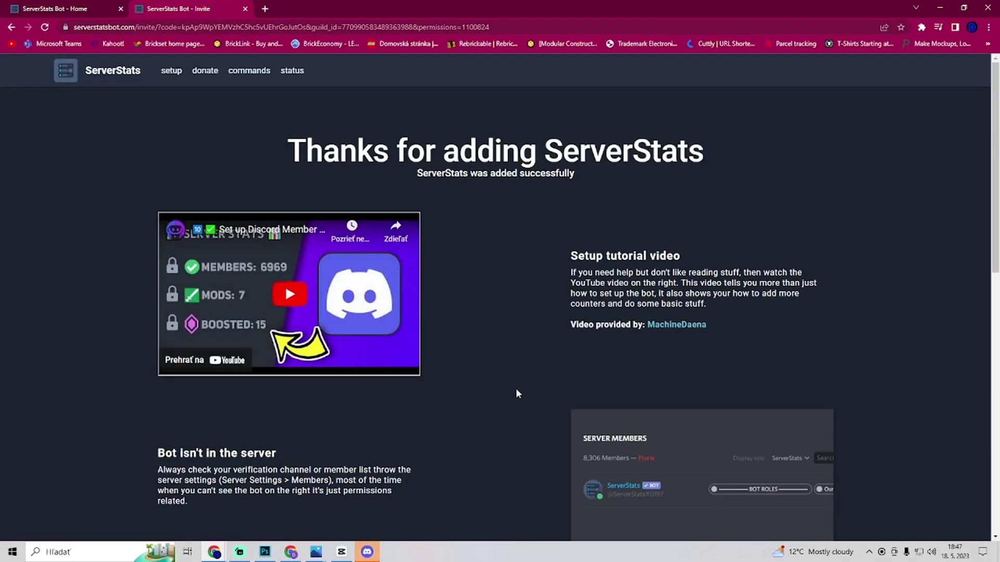
click(366, 552)
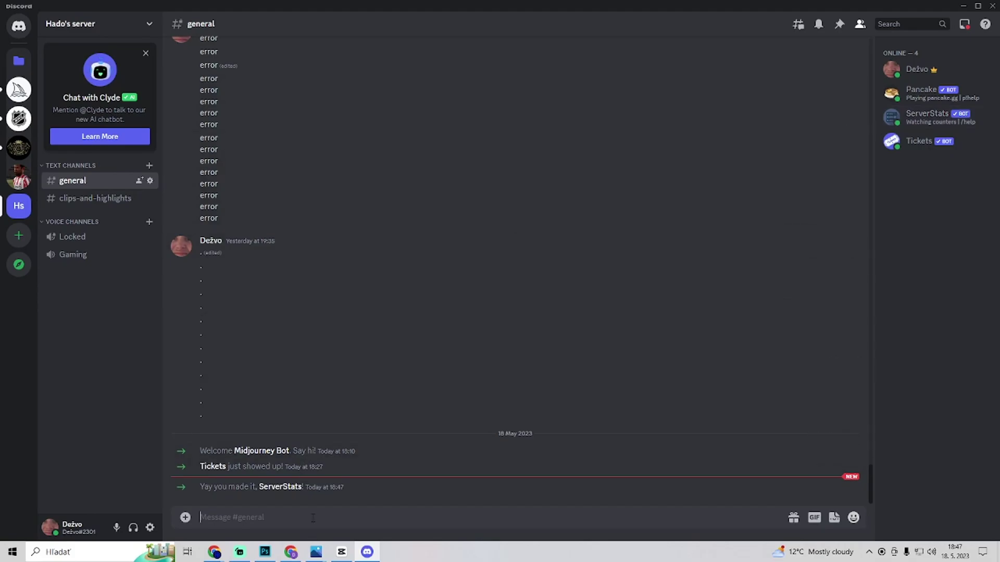
text(/help)
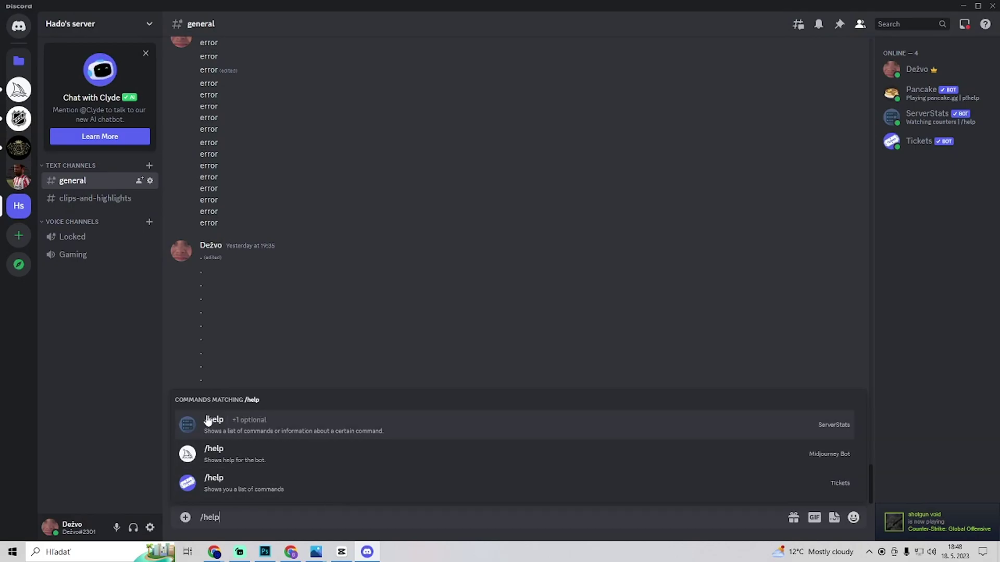
click(209, 424)
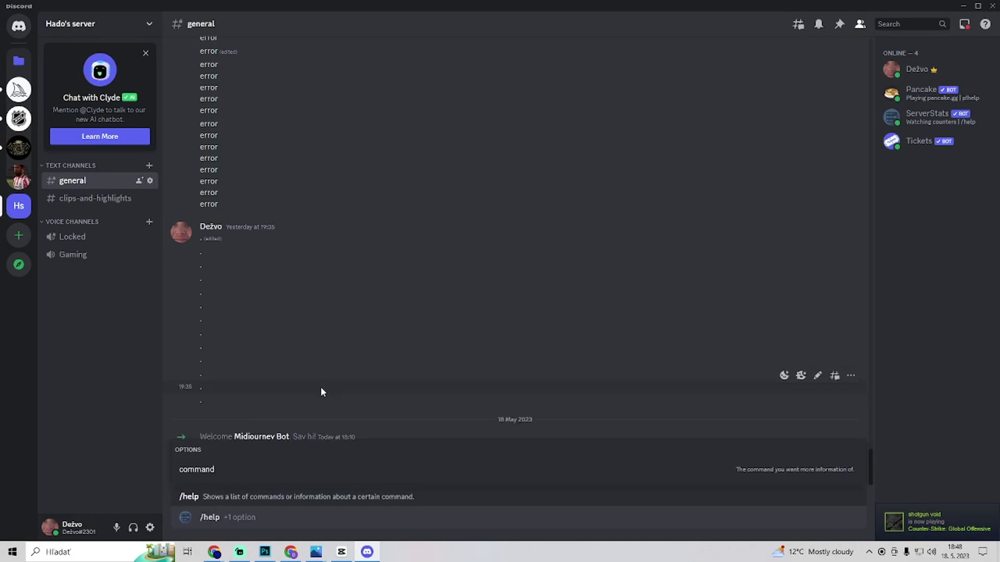
key(Return)
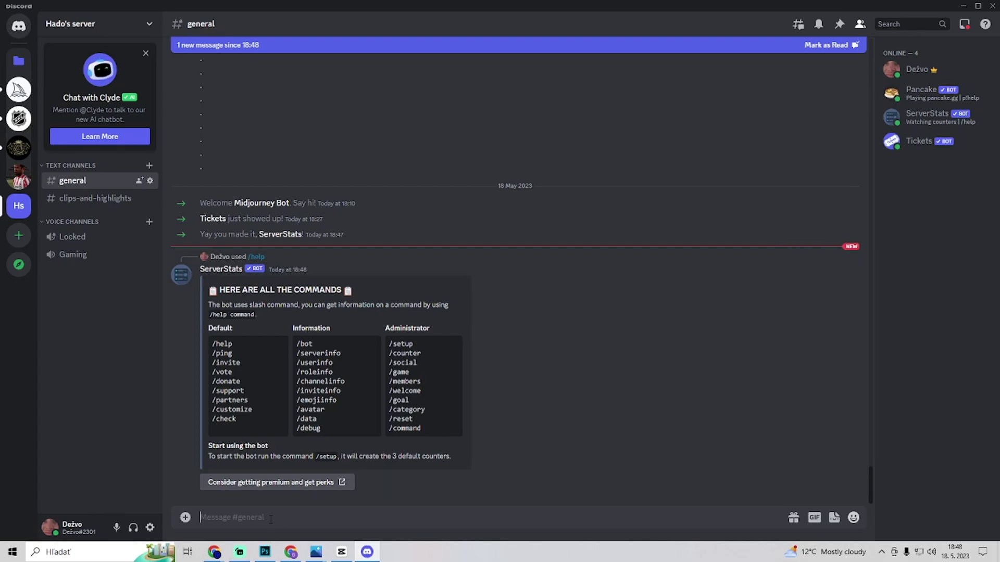
text(/)
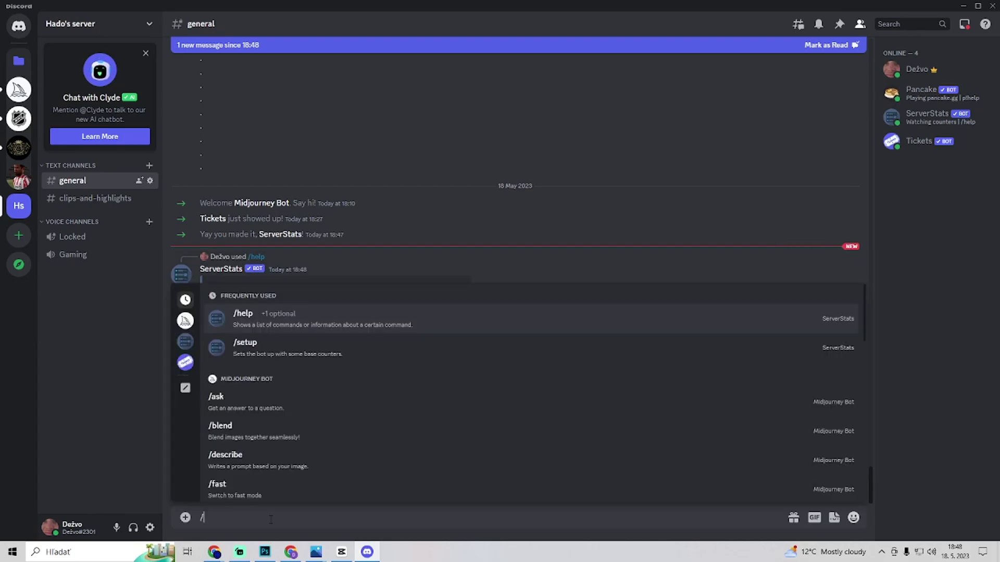
text(setup)
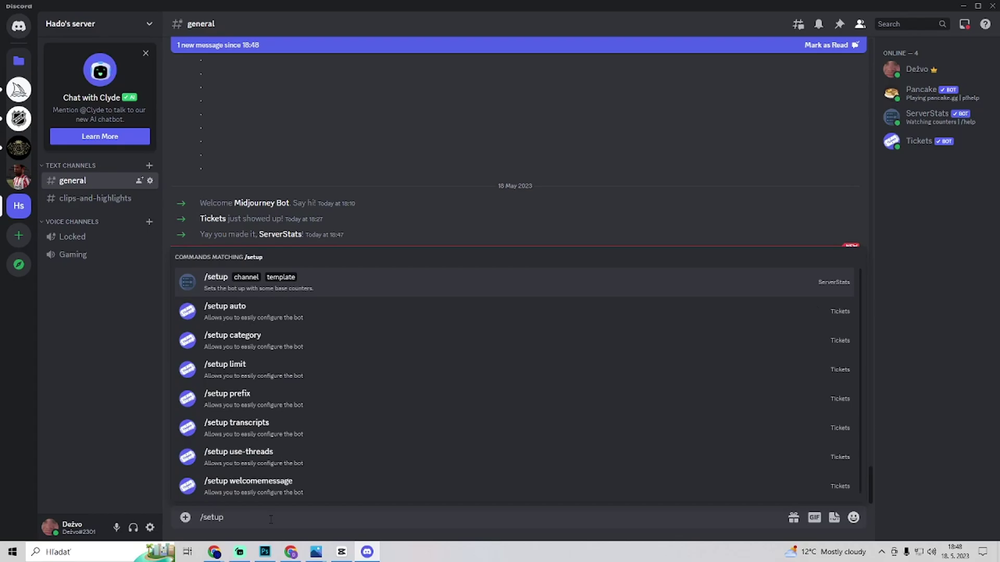
- Run ServerStats /setup with text channels and the 'Default counters' template
click(229, 281)
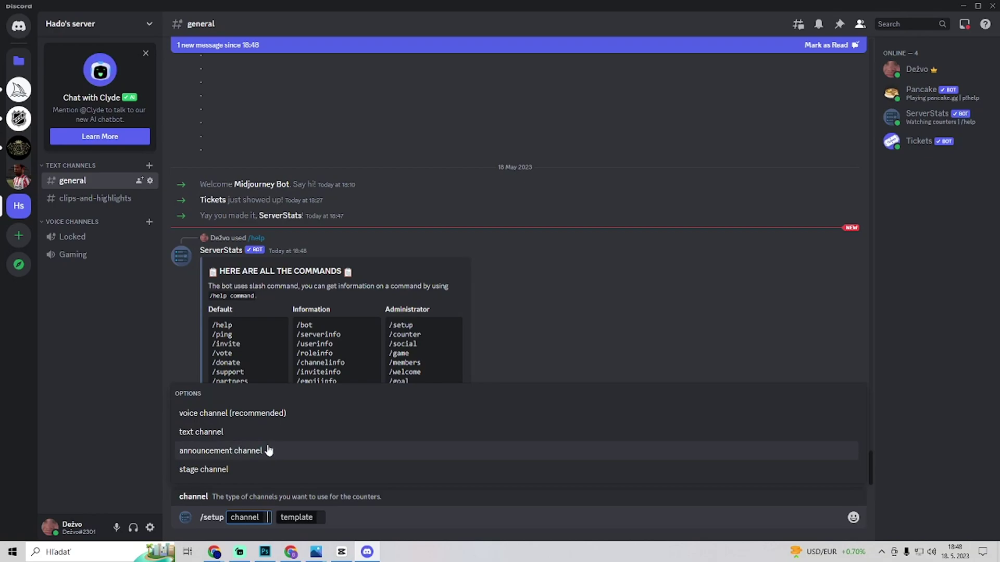
click(252, 439)
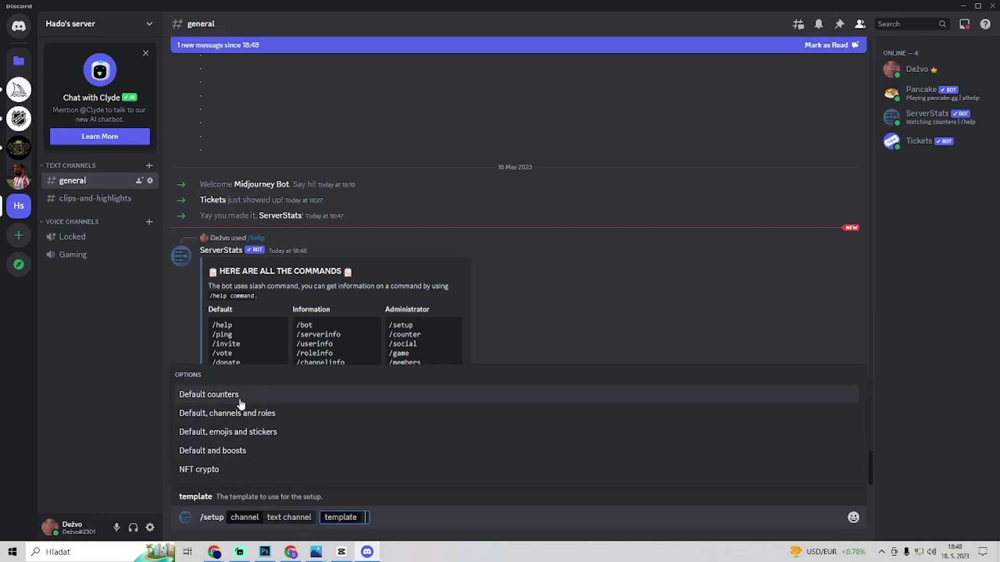
click(257, 396)
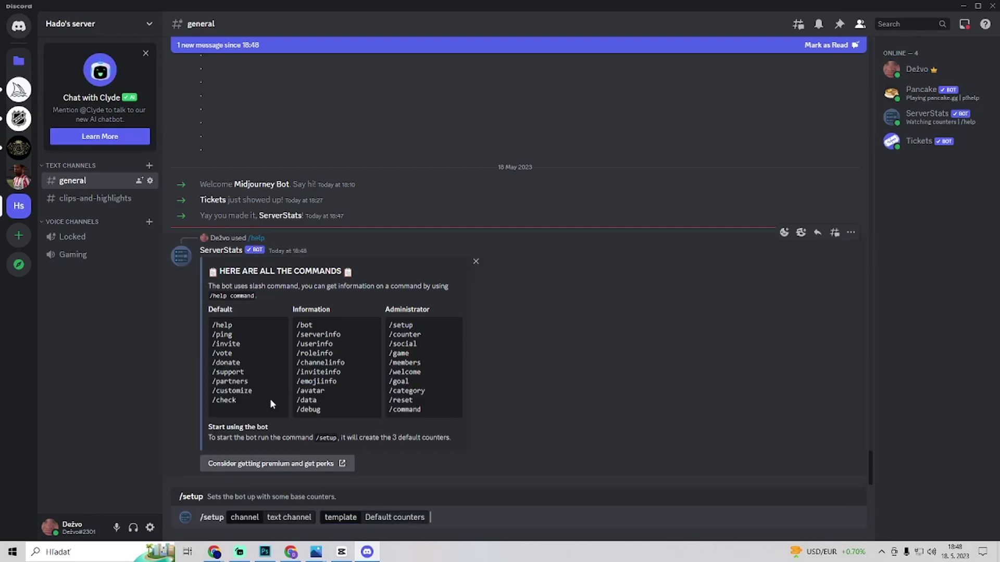
key(Return)
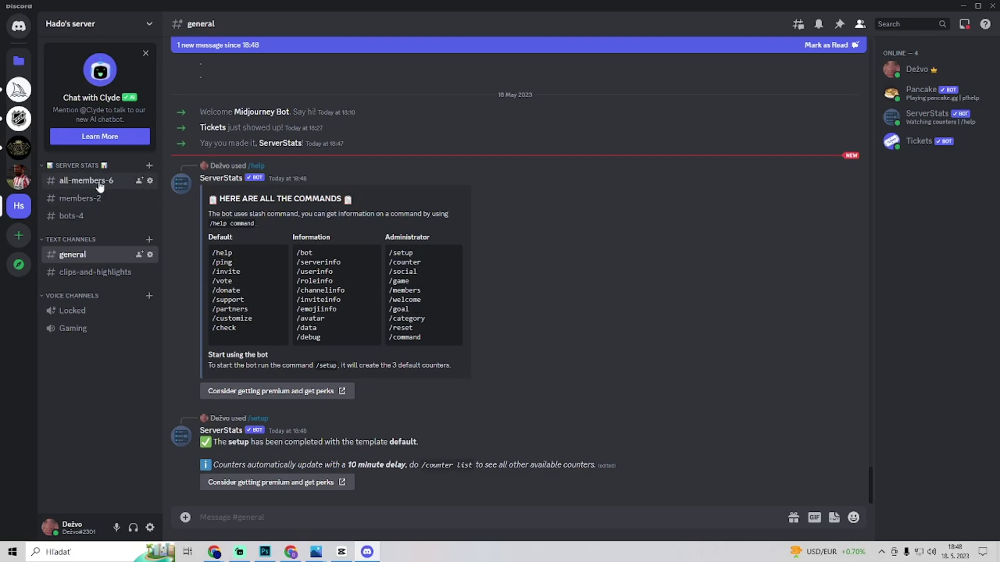
mouse_move(150, 216)
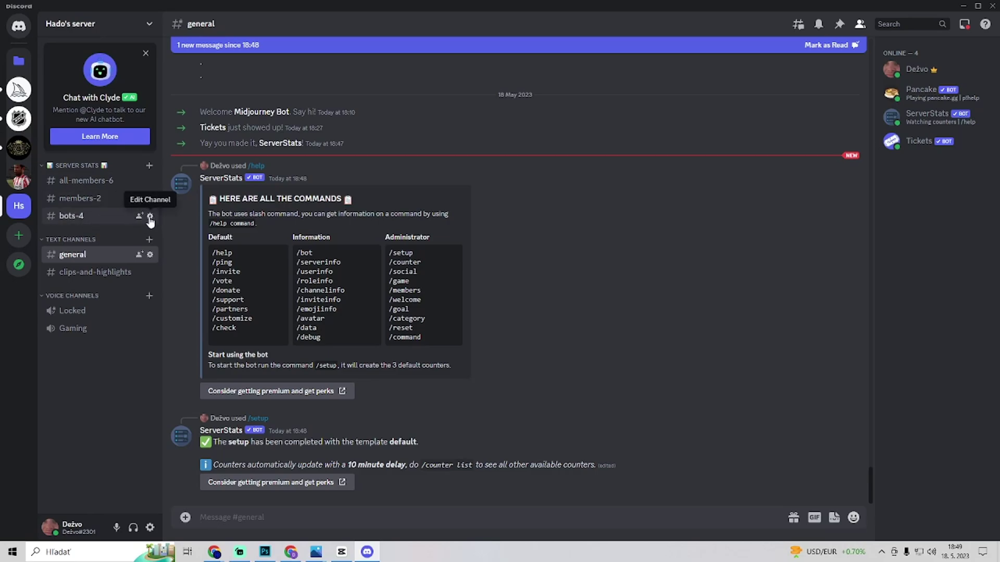
- Delete the bots-4 and members-2 channels, leaving all-members-6 under SERVER STATS
right_click(103, 223)
click(129, 388)
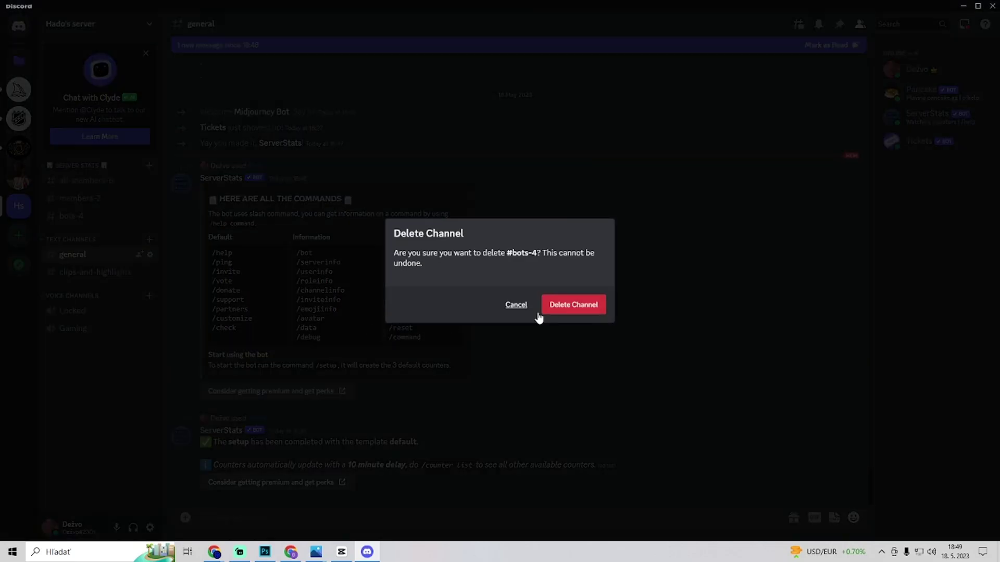
click(556, 313)
right_click(90, 198)
click(139, 358)
click(564, 307)
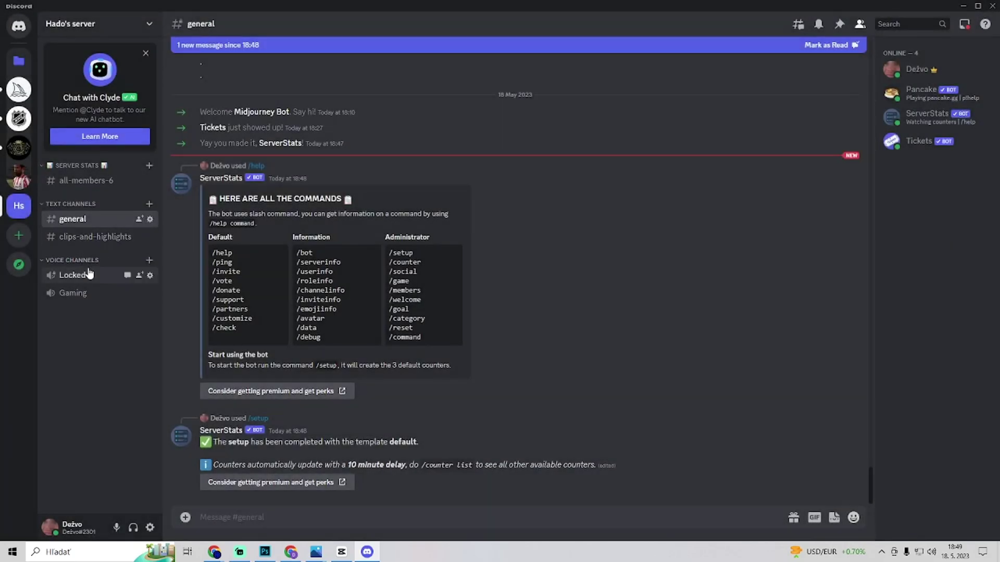